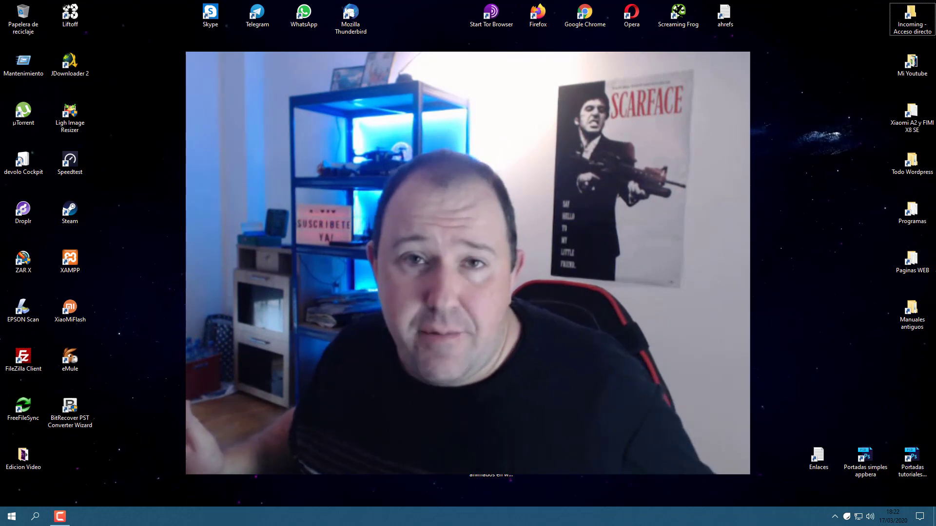
Step: Open a File Explorer window and move it toward the middle of the desktop
key(super+e)
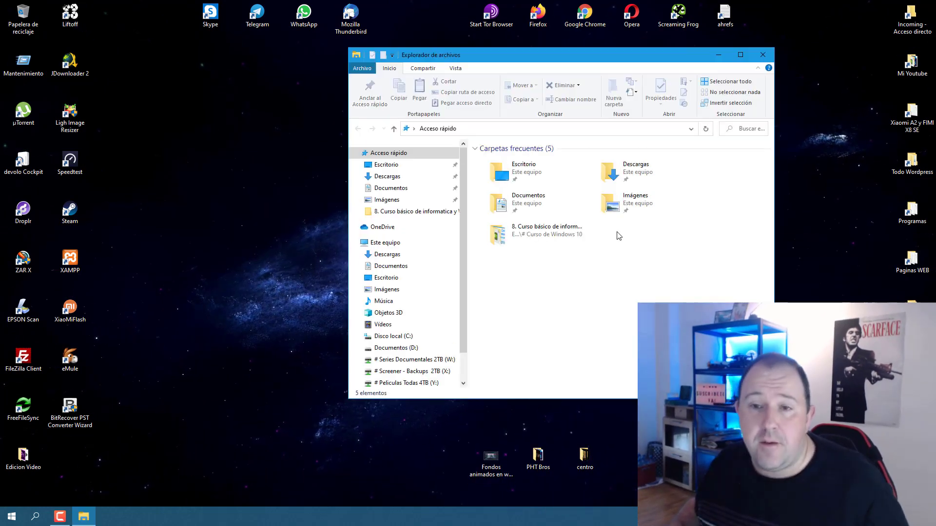
drag(558, 58, 469, 64)
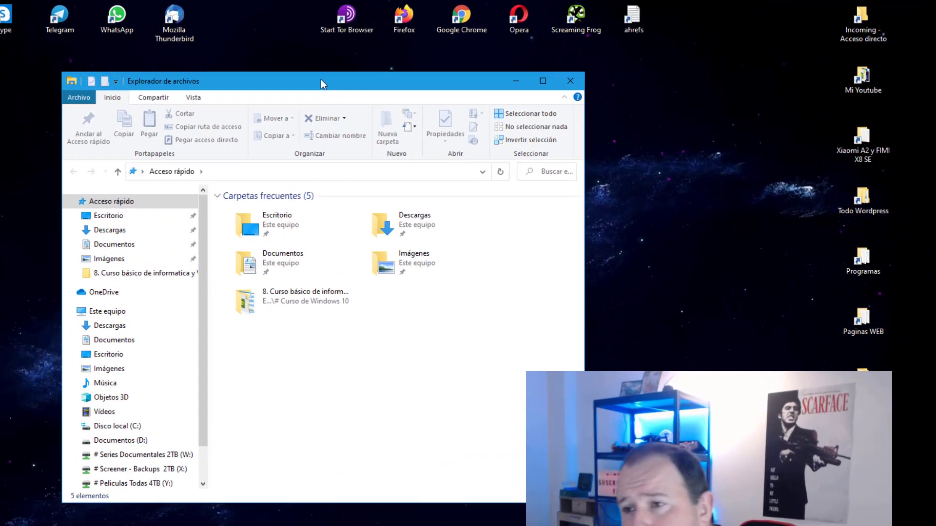
Step: Go over the folder shortcuts on the desktop and select the Mi Youtube shortcut
click(864, 237)
drag(613, 464, 707, 7)
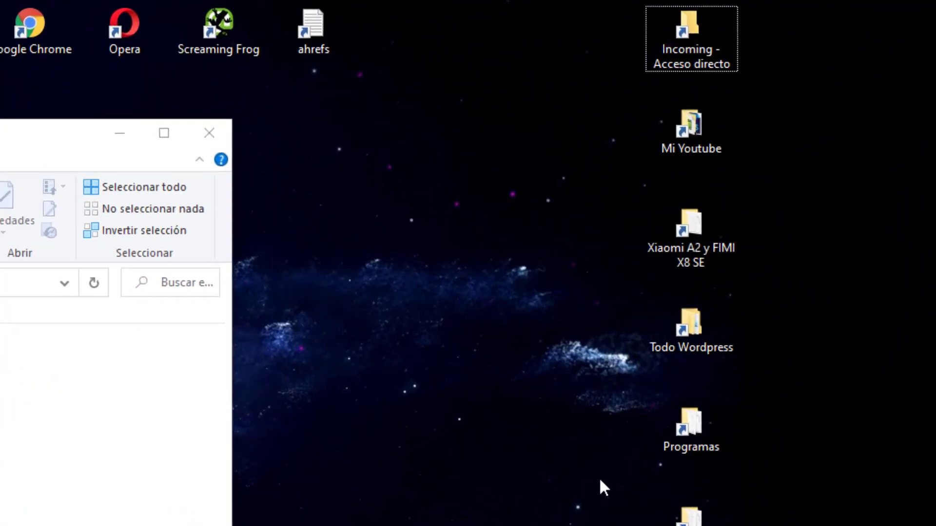
click(564, 125)
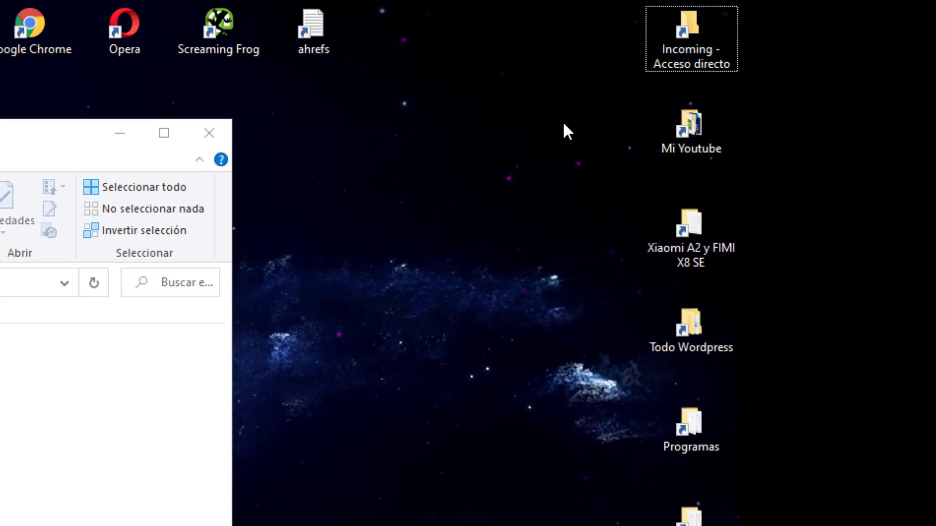
click(696, 125)
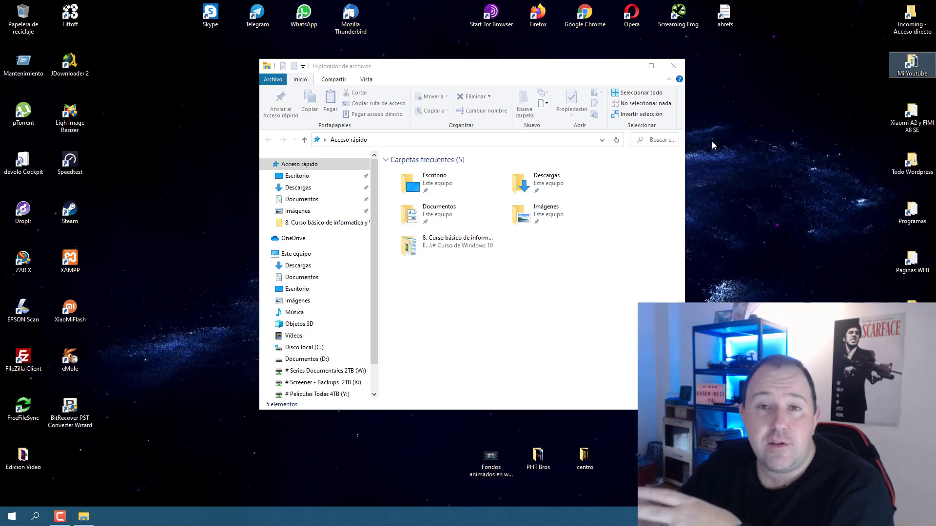
Step: Open the Escritorio folder from quick access, select its listed items, and minimize the window to compare them with the desktop
drag(380, 287, 412, 287)
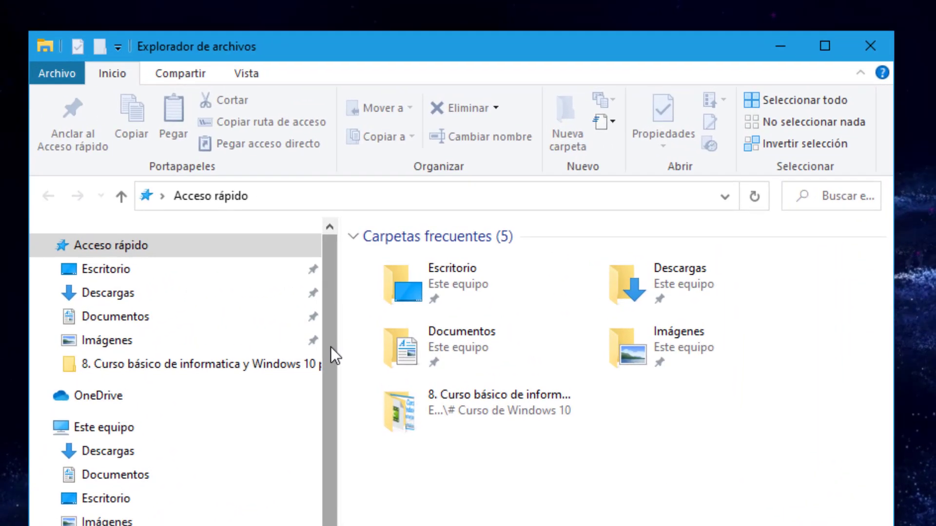
scroll(407, 253, down, 1)
scroll(334, 445, up, 1)
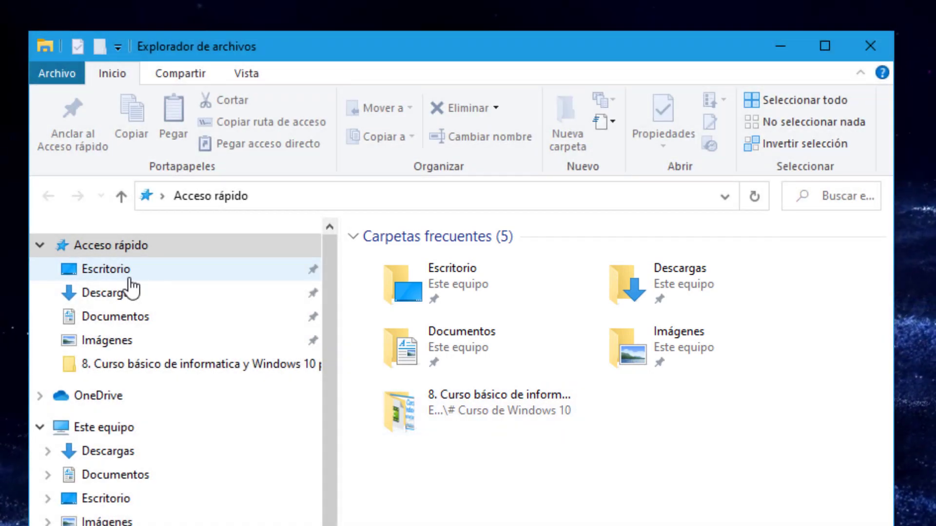
click(119, 278)
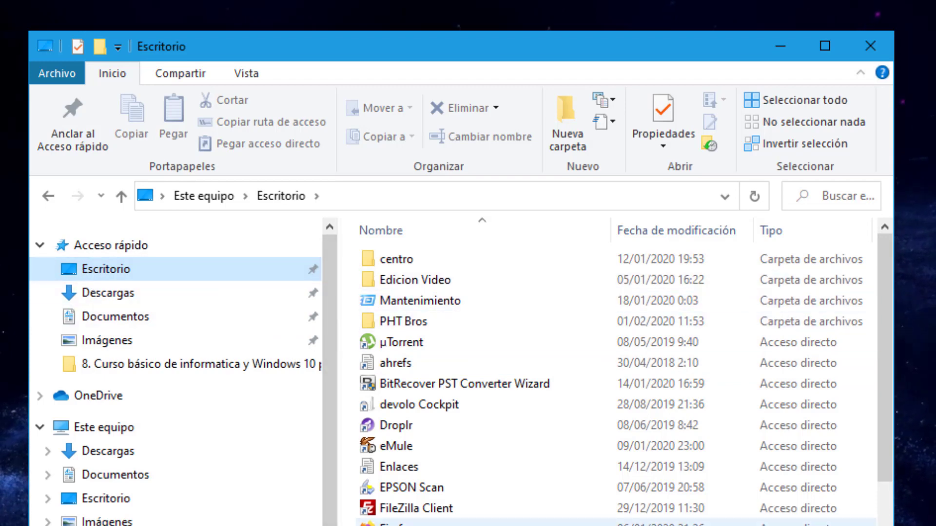
drag(575, 524, 381, 247)
click(781, 44)
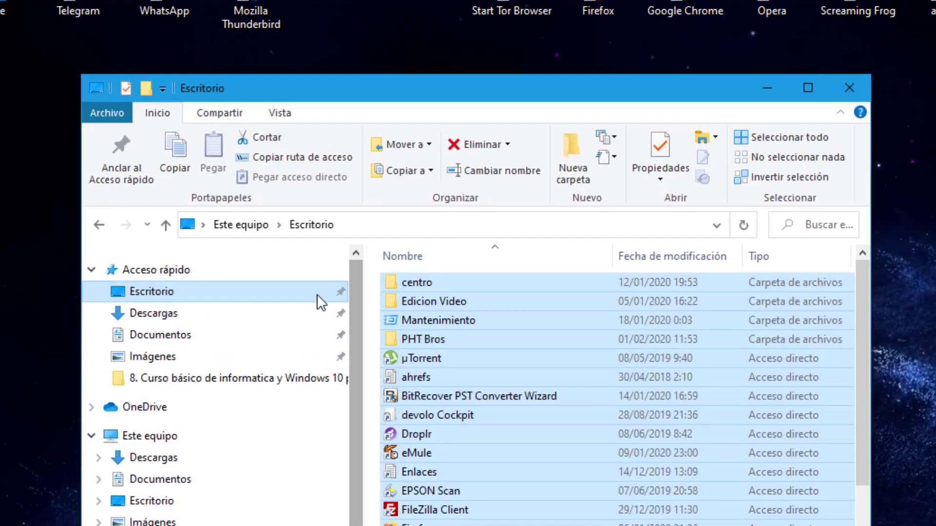
Step: Open the Descargas folder from quick access and select all of its files and folders
click(161, 314)
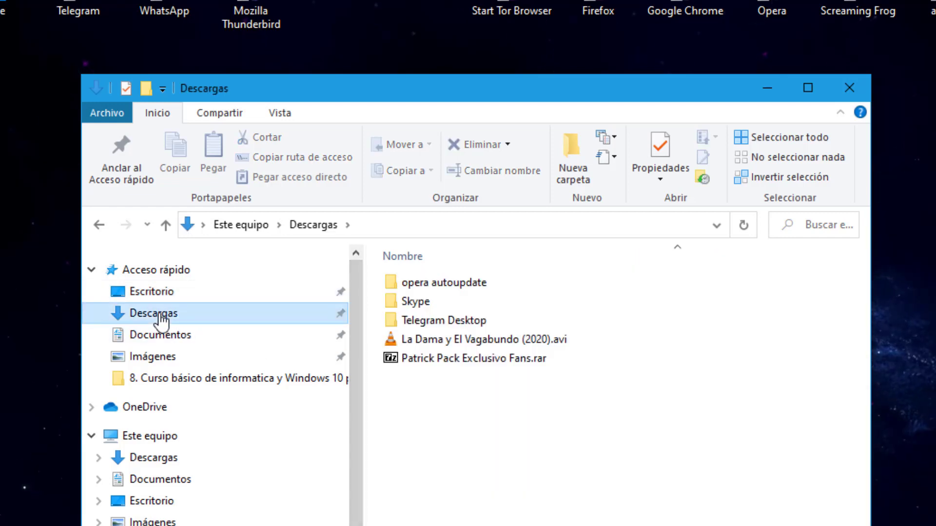
drag(521, 401, 423, 285)
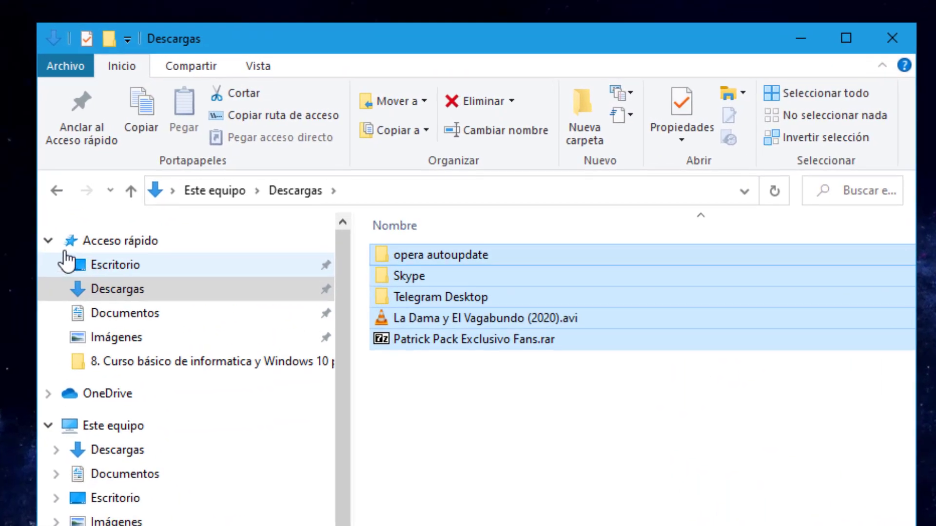
Step: Reopen Descargas by way of the Acceso rápido overview and collapse the Acceso rápido branch of the folder tree
click(113, 246)
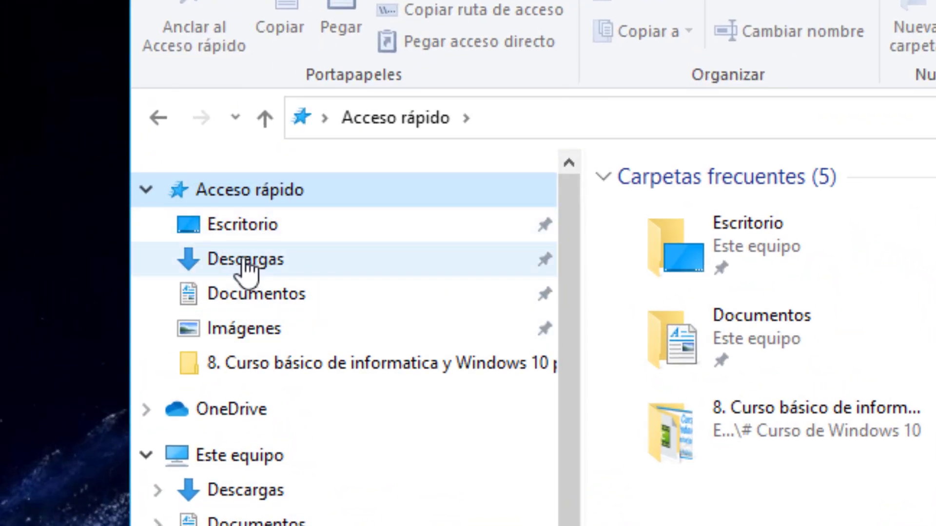
click(246, 266)
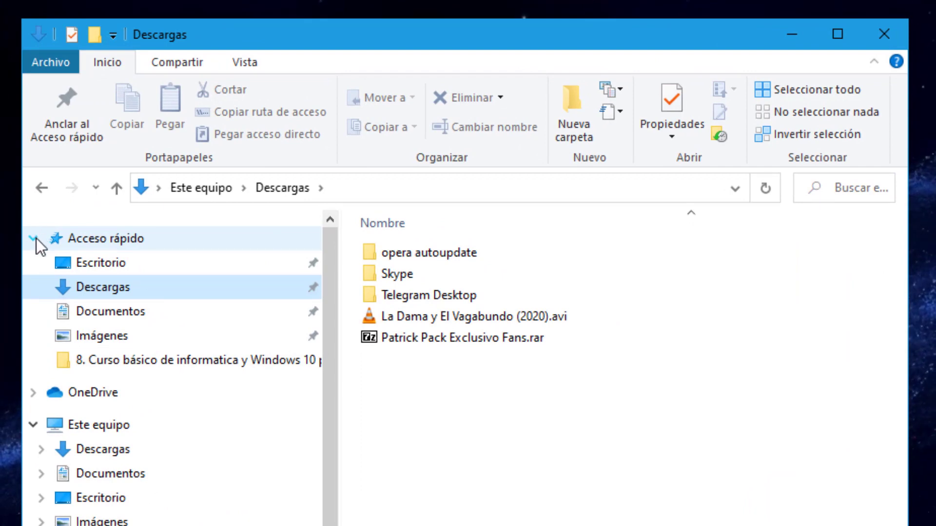
click(33, 239)
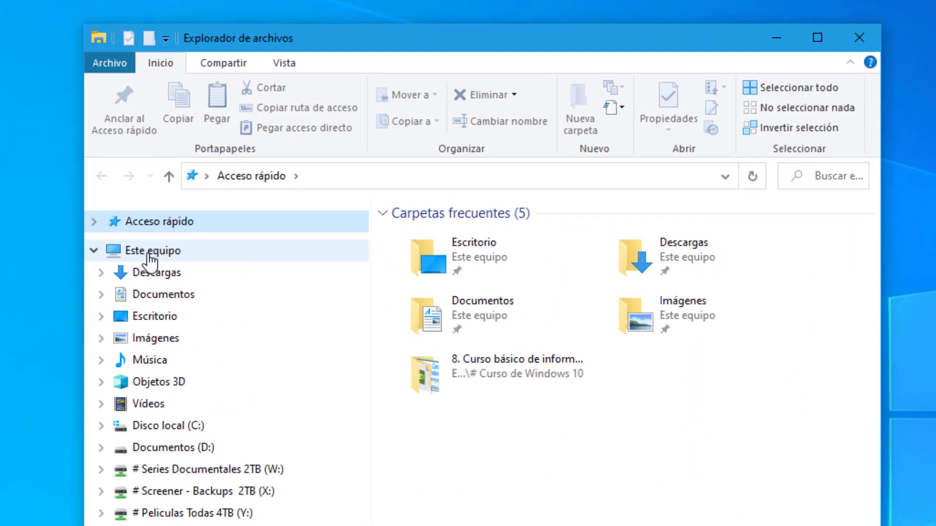
Step: Show the contents of Este equipo, then collapse and re-expand its branch in the folder tree
click(175, 212)
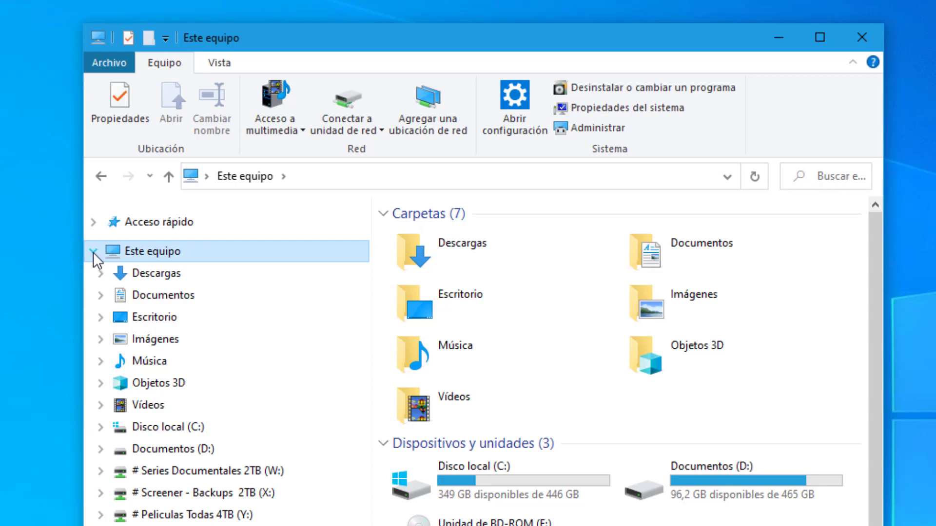
click(93, 252)
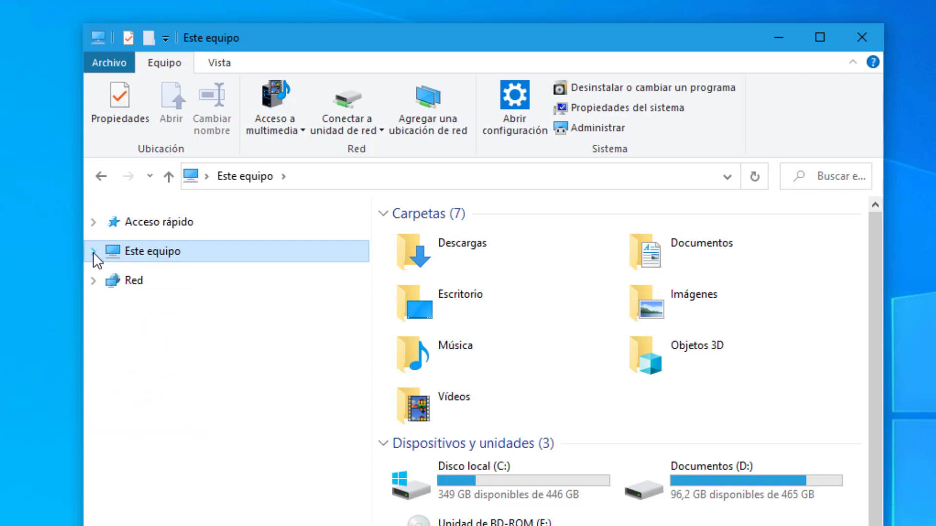
click(93, 252)
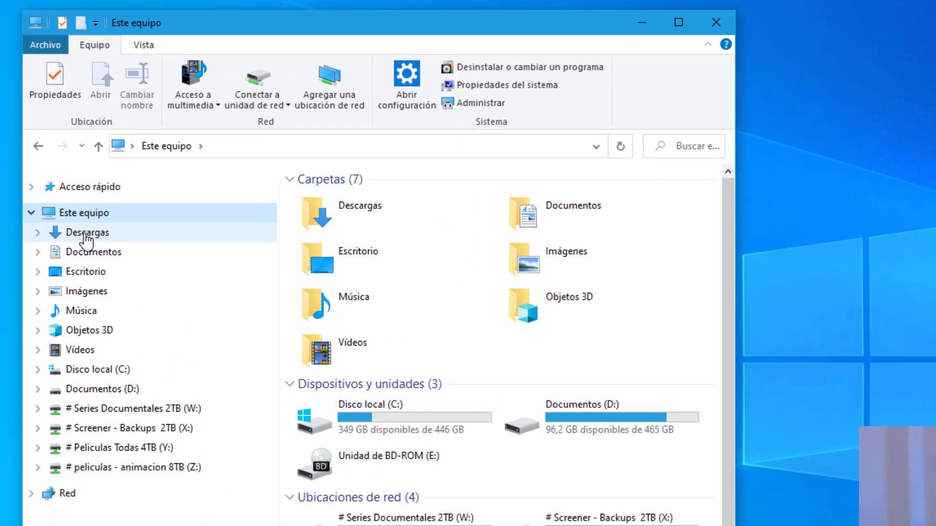
Step: Browse the Descargas, Documentos, Escritorio, Imágenes, Música, Objetos 3D and Vídeos folders under Este equipo in turn
click(87, 235)
click(99, 258)
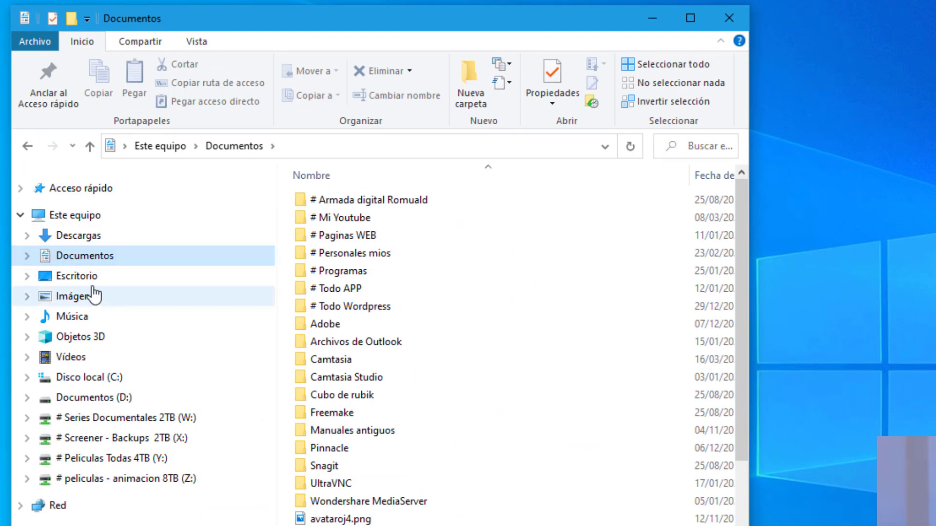
click(88, 281)
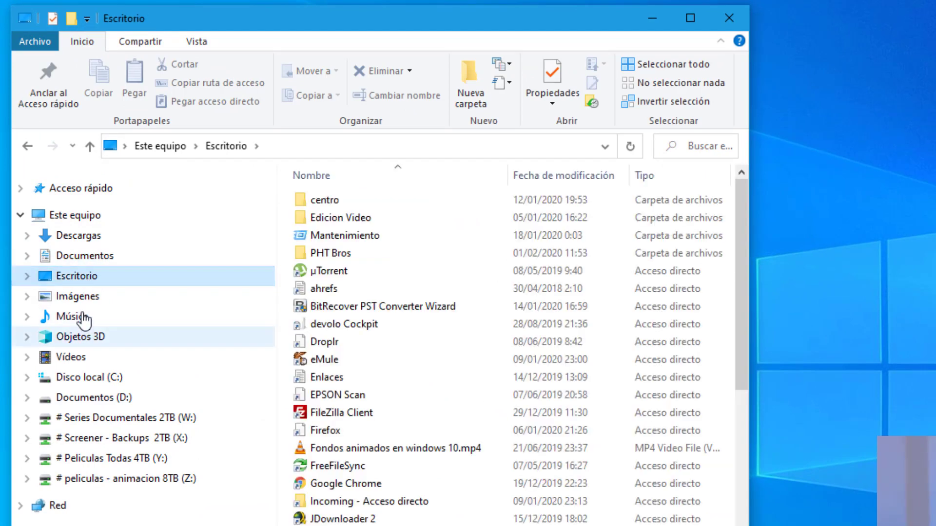
click(83, 297)
click(83, 319)
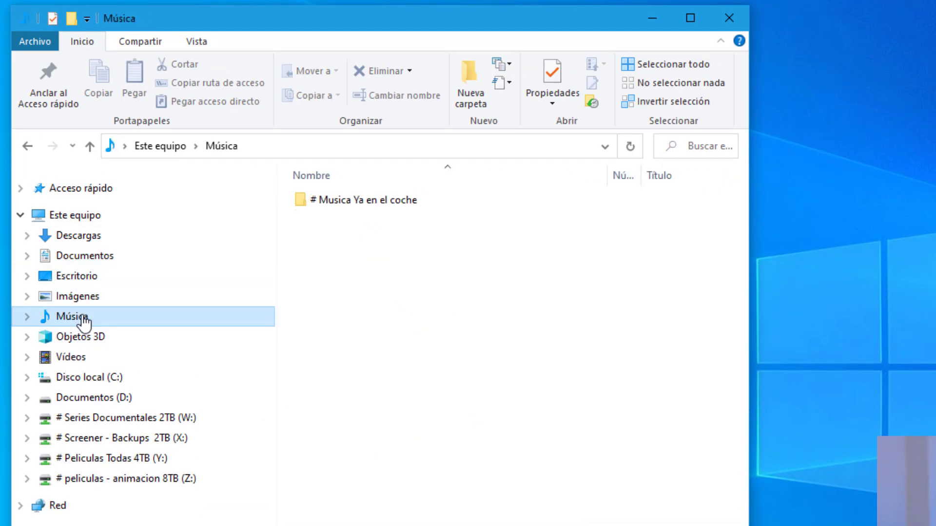
click(83, 341)
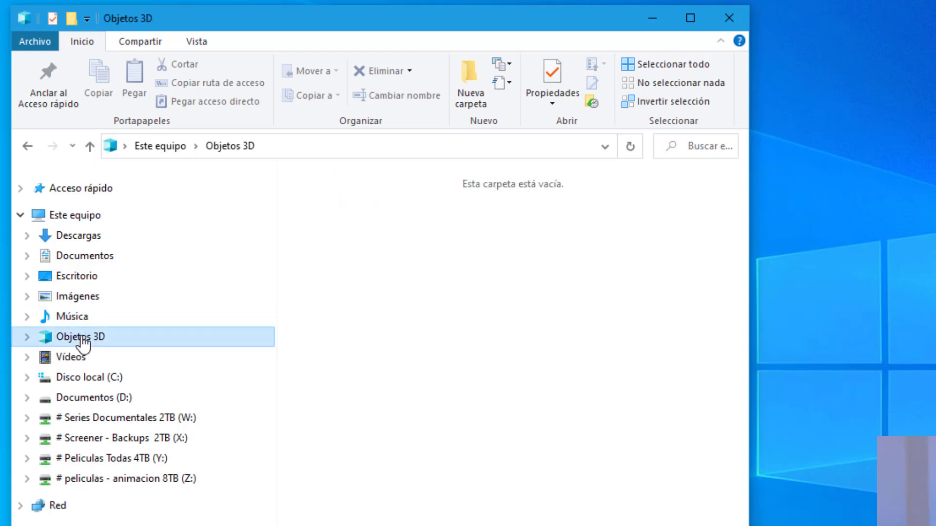
click(78, 362)
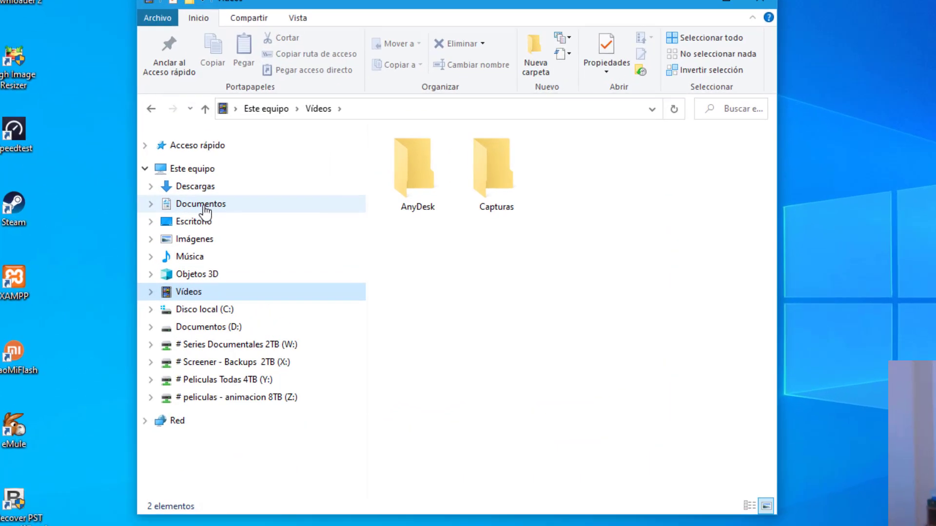
Step: Return to the Documentos folder and view the Imágenes folder after it
click(205, 209)
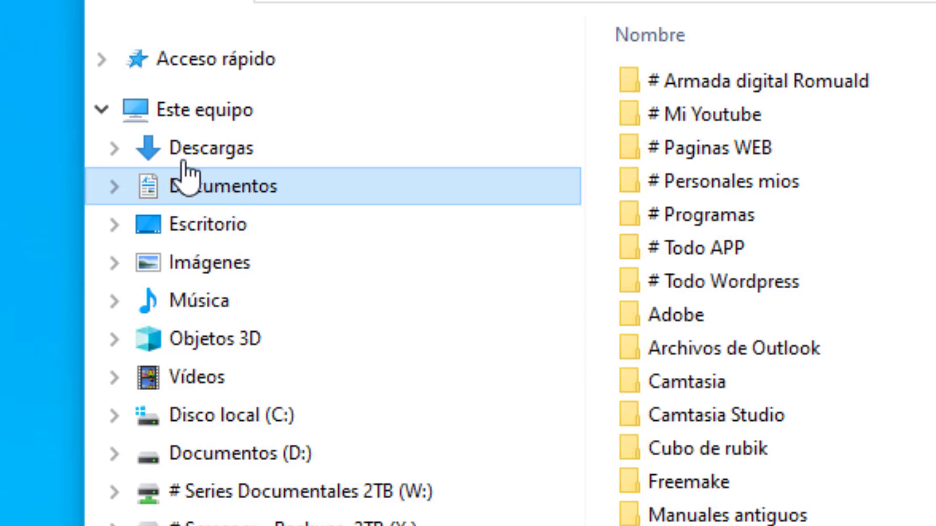
click(241, 278)
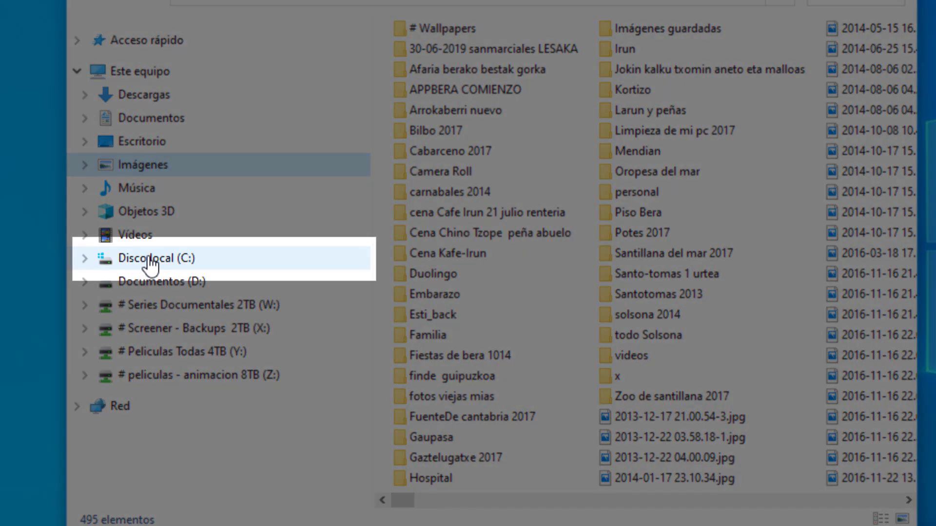
Step: Expand Disco local (C:) in the folder tree and look through its subfolders
drag(147, 264, 170, 267)
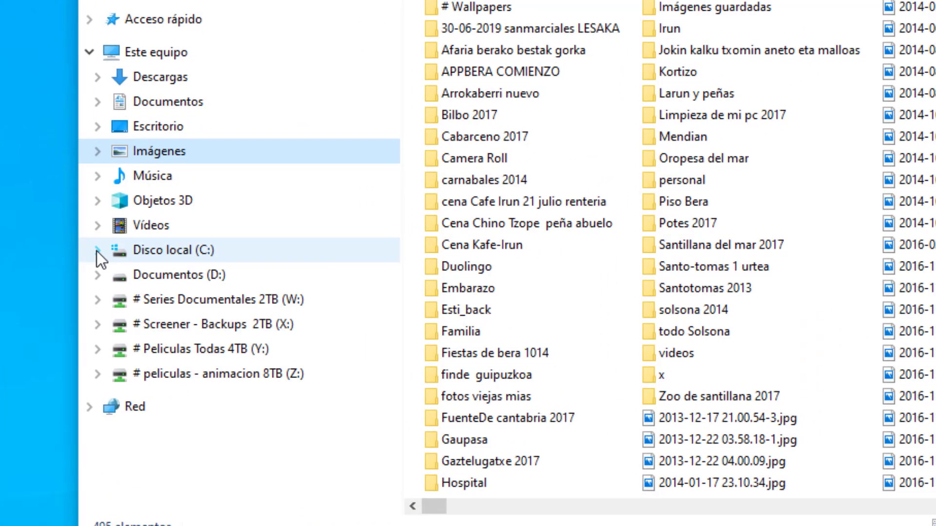
click(97, 250)
drag(387, 185, 399, 230)
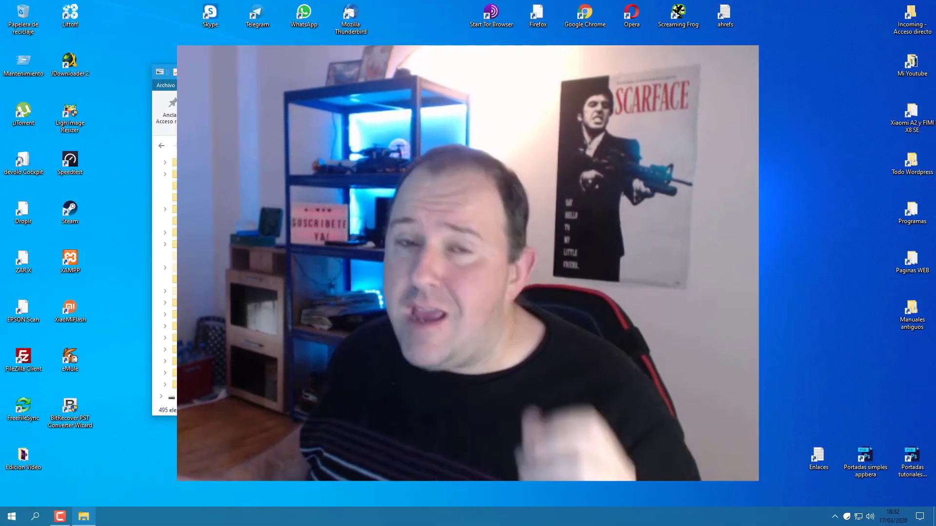
scroll(168, 278, up, 1)
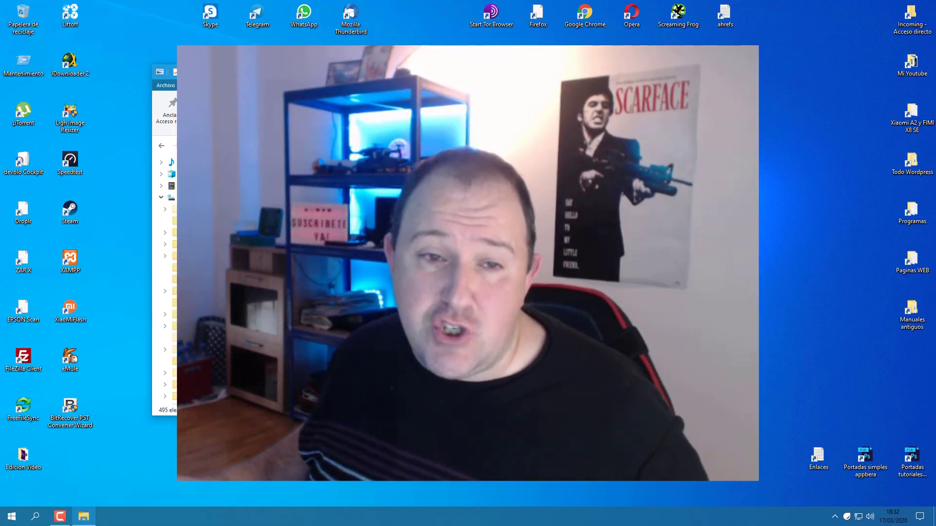
scroll(168, 278, up, 2)
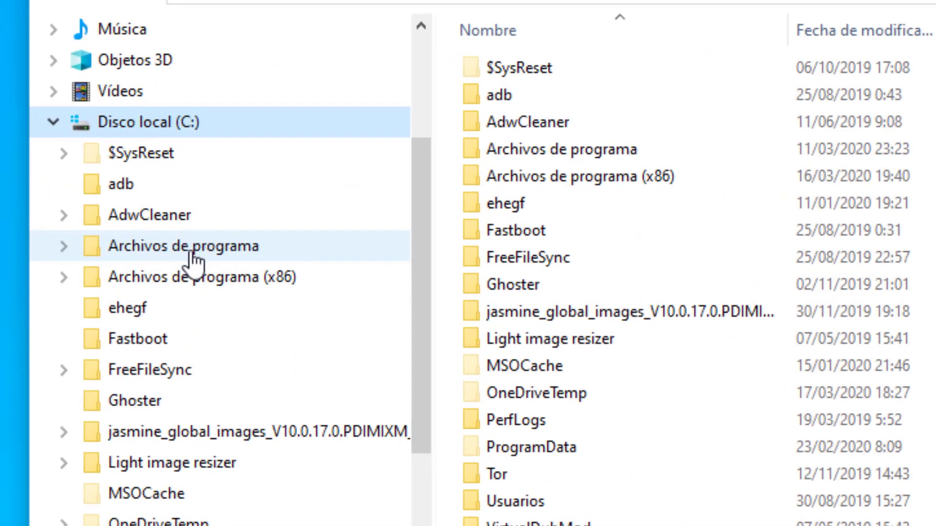
Step: View Archivos de programa on Disco local (C:), reopen it from the drive's root, and select the 7-Zip folder
click(200, 254)
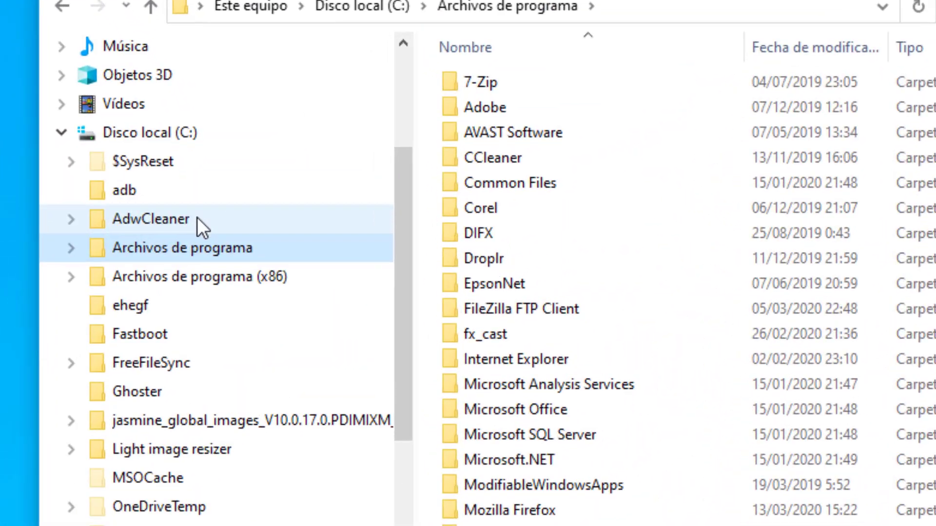
click(122, 135)
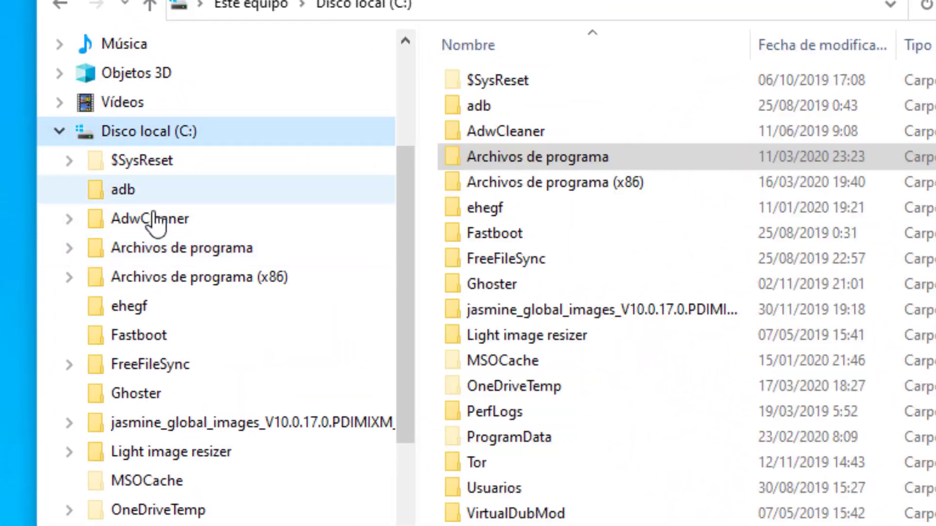
click(148, 254)
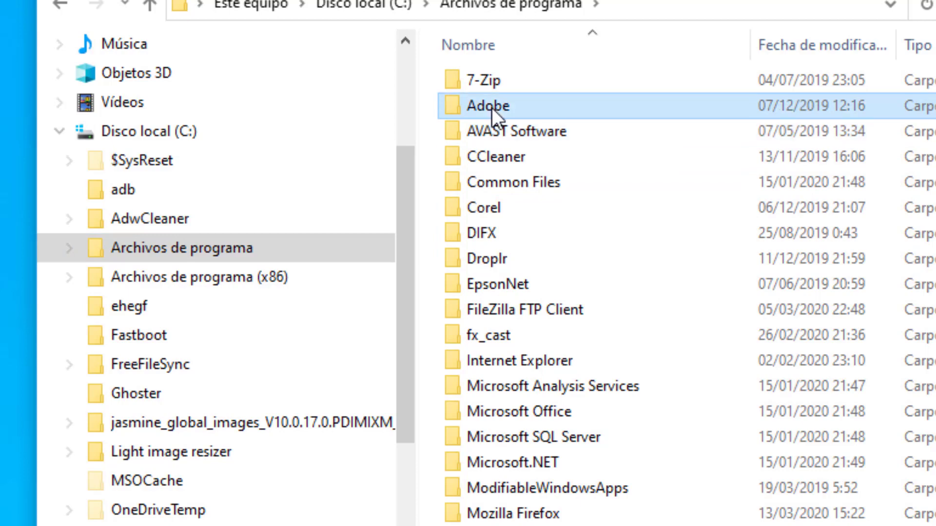
click(490, 82)
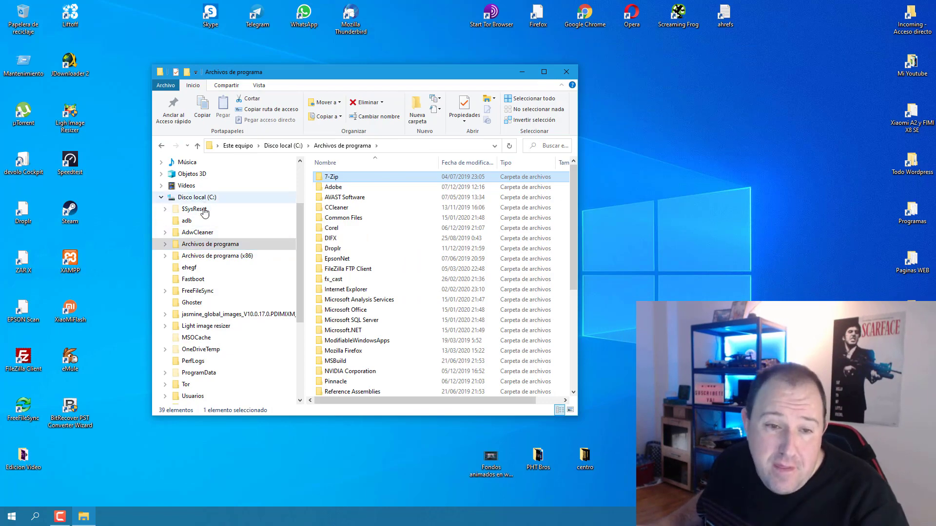
Step: Expand the Usuarios folder on Disco local (C:) and open the personal user profile folder inside it
drag(302, 251, 303, 299)
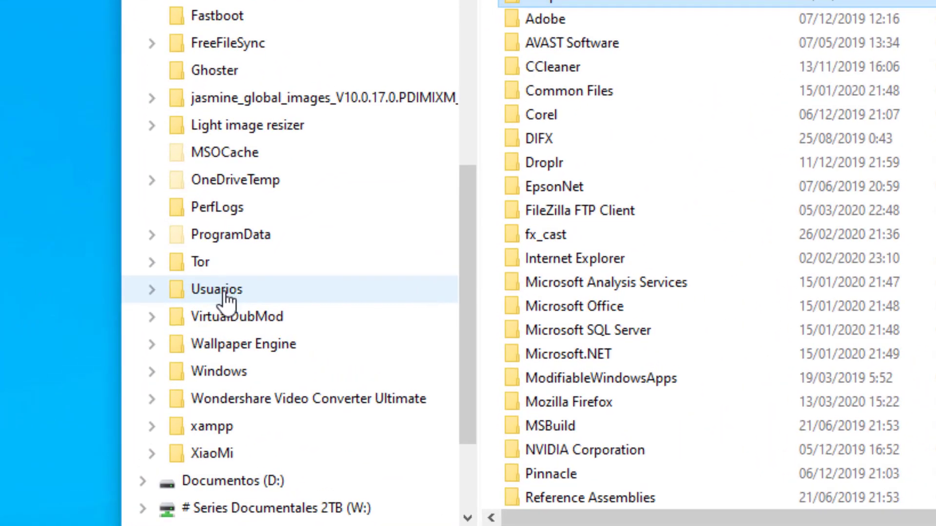
click(151, 289)
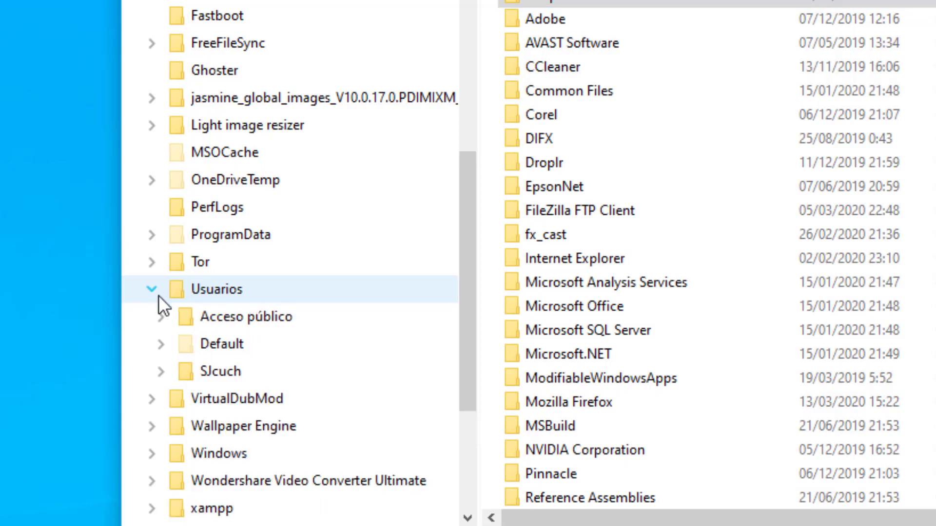
click(220, 373)
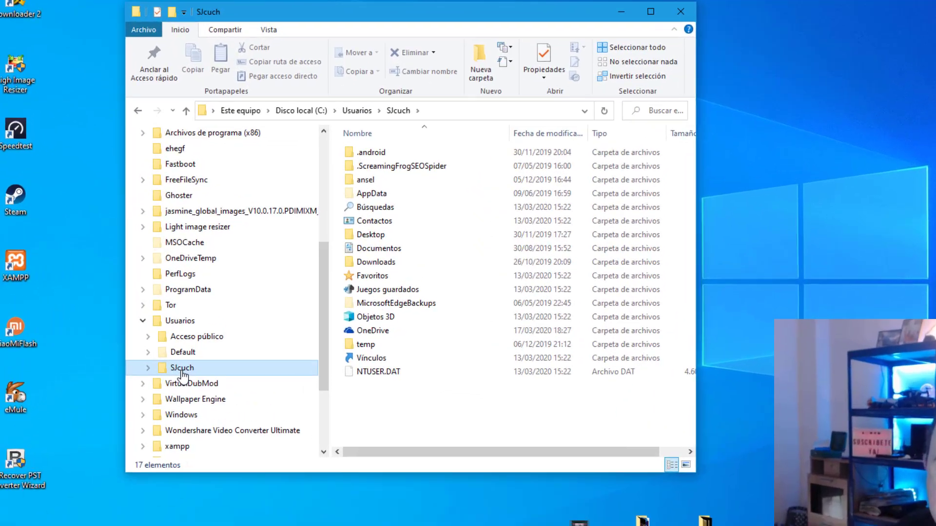
Step: Expand the personal user profile folder in the folder tree, select all of its contents, and clear the selection
double_click(182, 371)
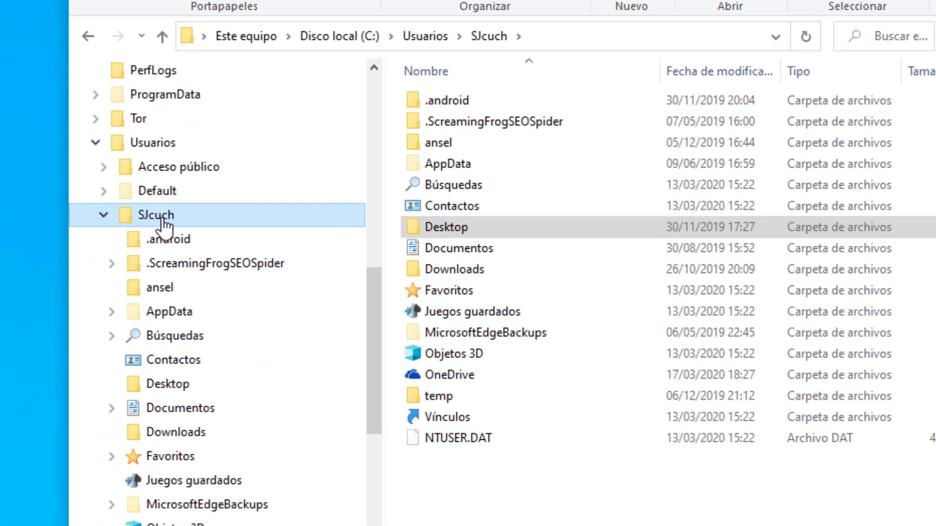
drag(515, 457, 464, 89)
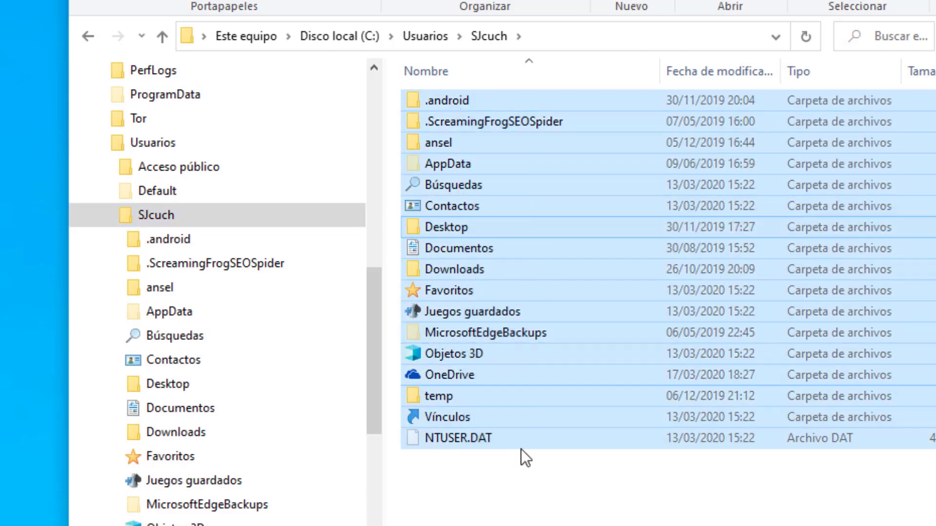
click(523, 503)
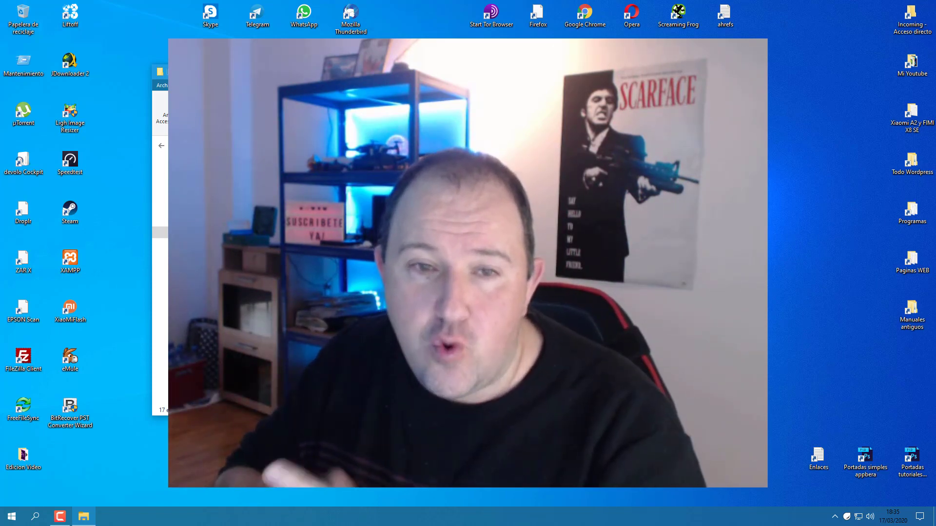
Step: Collapse and re-expand Disco local (C:) in the folder tree, and return to the personal profile folder inside Usuarios
scroll(288, 209, up, 5)
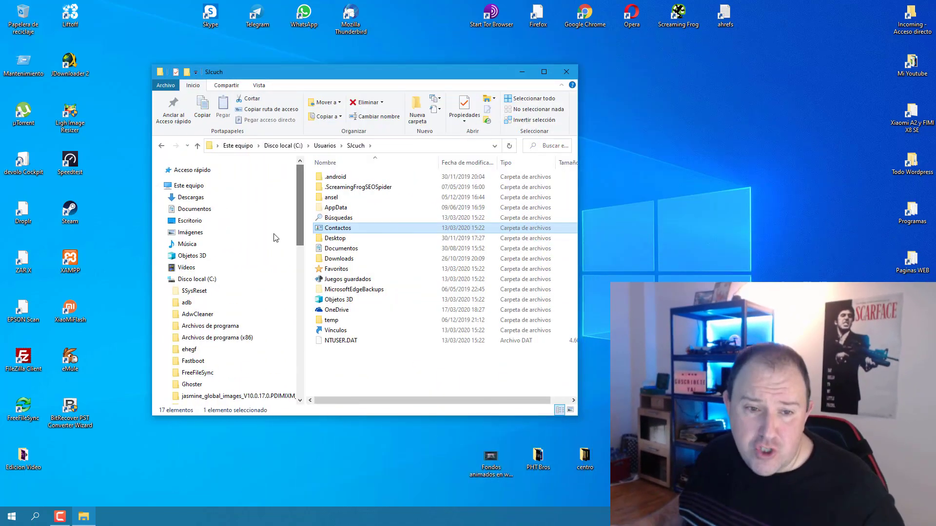
click(160, 280)
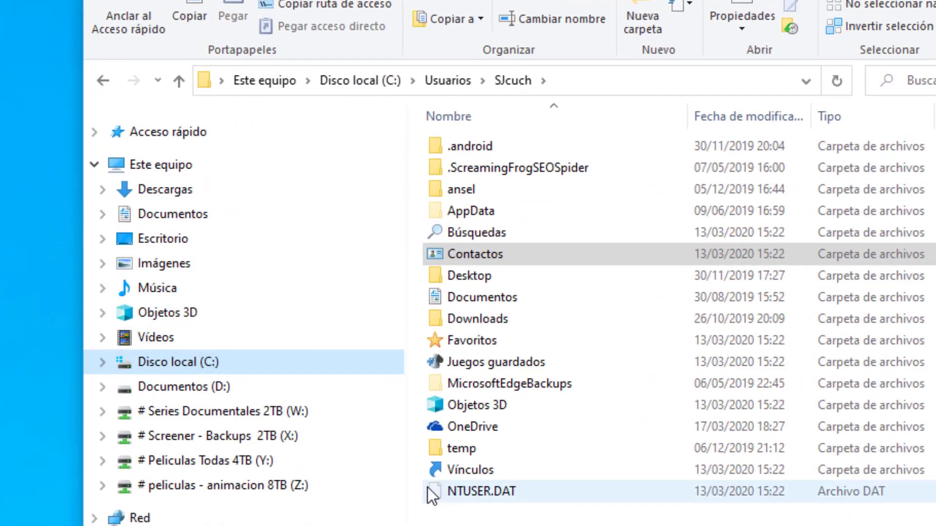
click(102, 361)
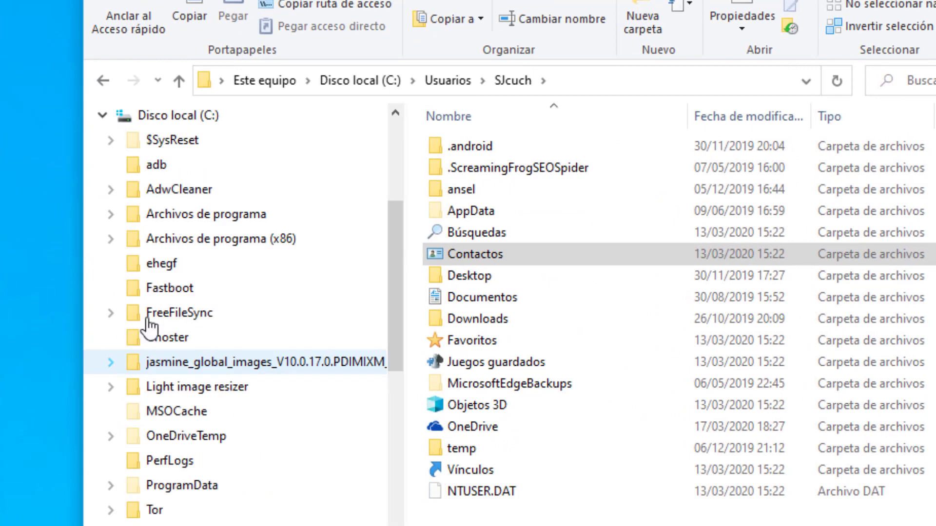
drag(395, 287, 377, 363)
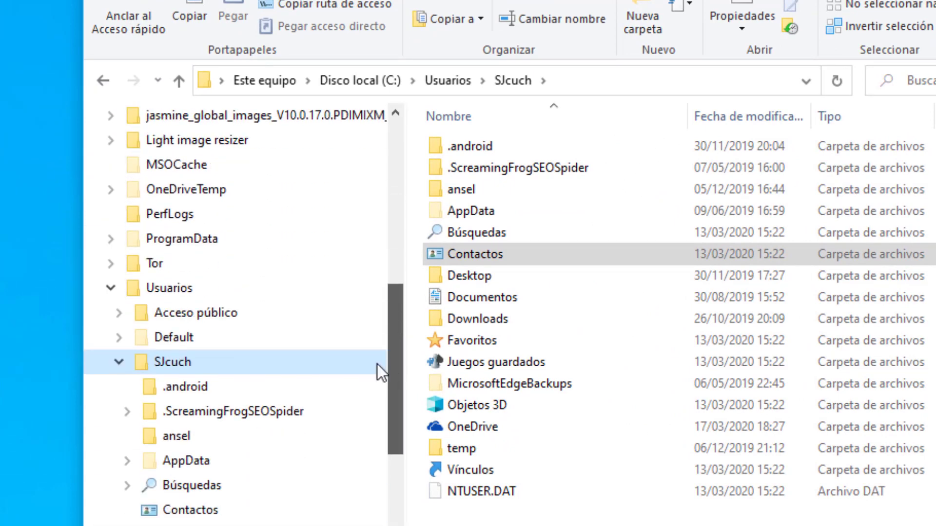
click(181, 291)
click(172, 367)
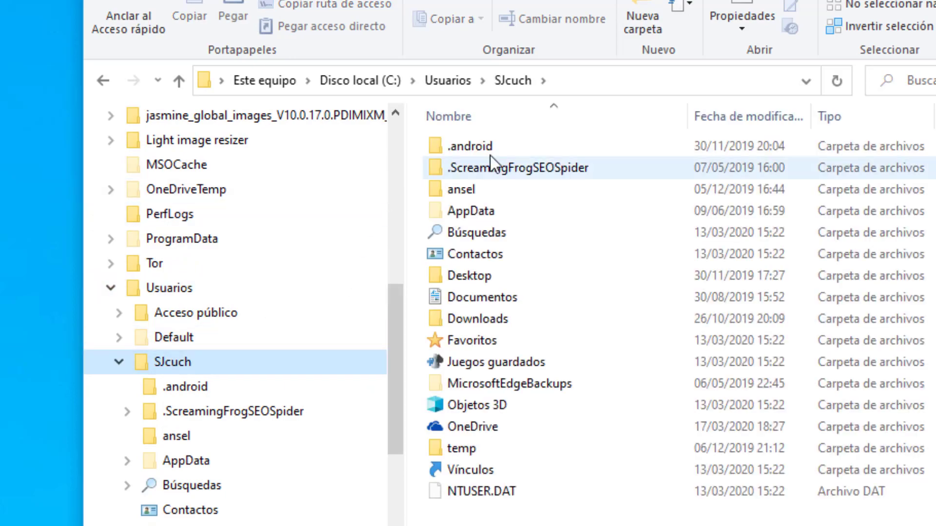
Step: Select all the contents of the personal profile folder and bring the minimized File Explorer window back onto the desktop
drag(565, 521, 429, 140)
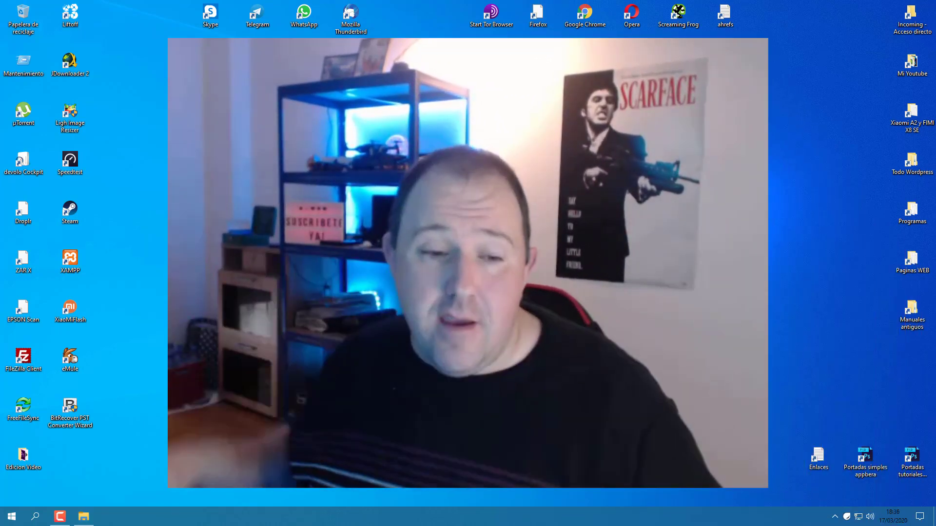
click(84, 517)
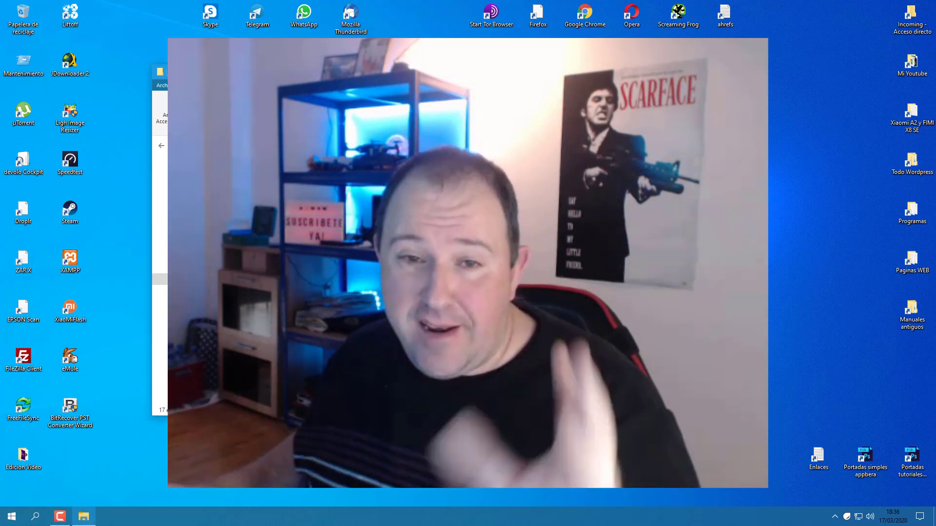